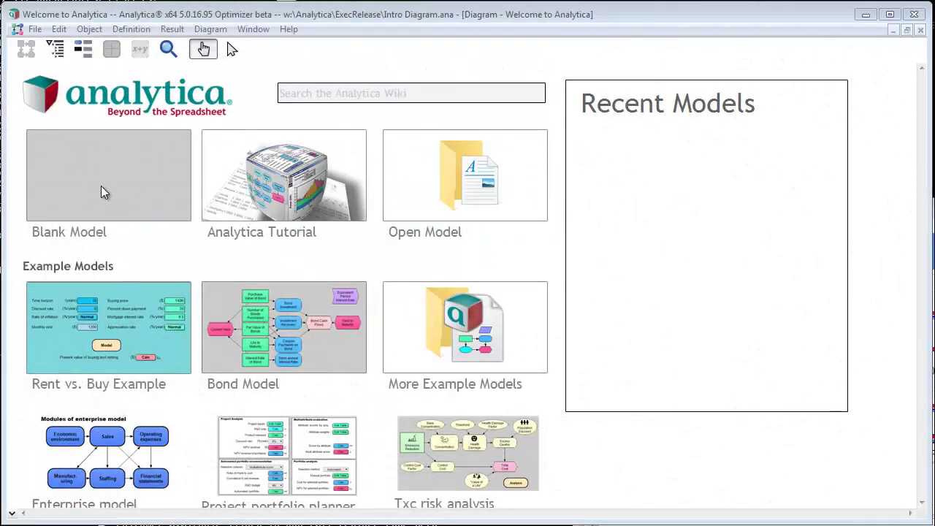
Step: Start a blank model titled 'Which medical test to get' and return to its empty diagram
left_click(96, 173)
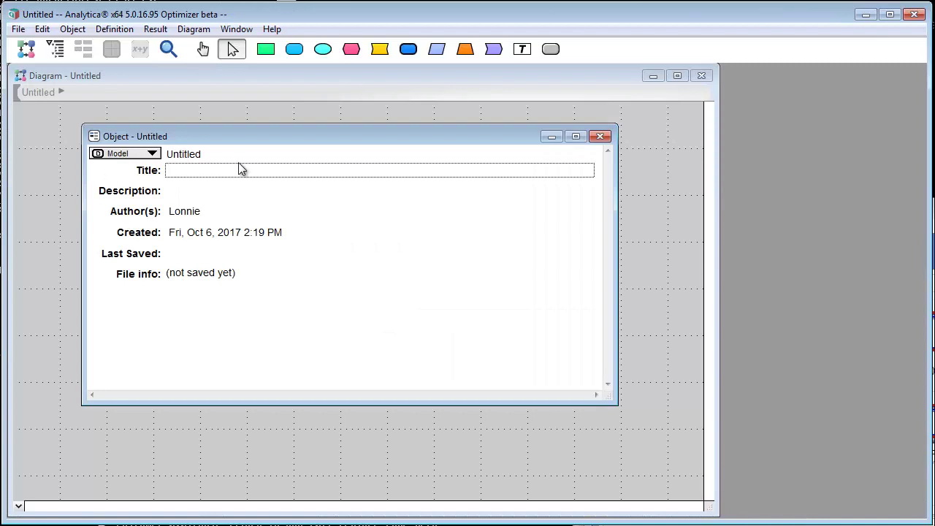
type("Wh")
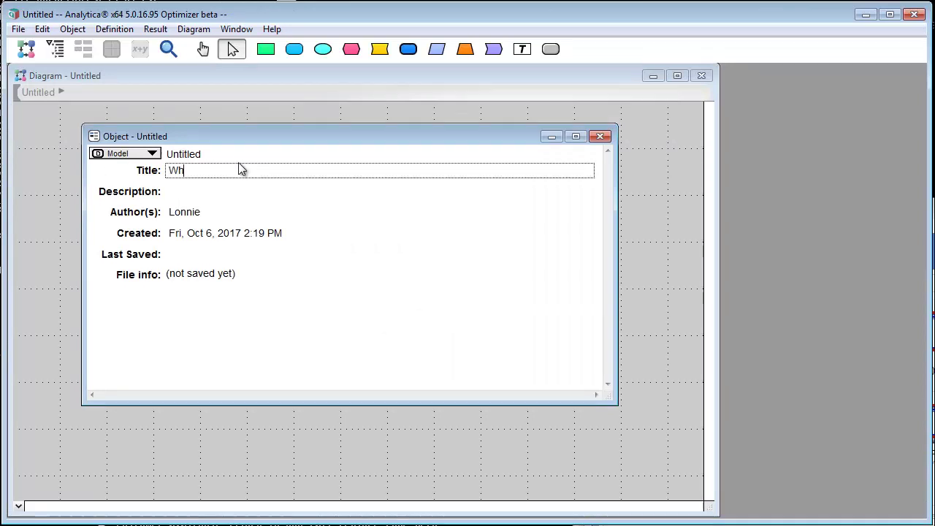
type("ich medical test to get")
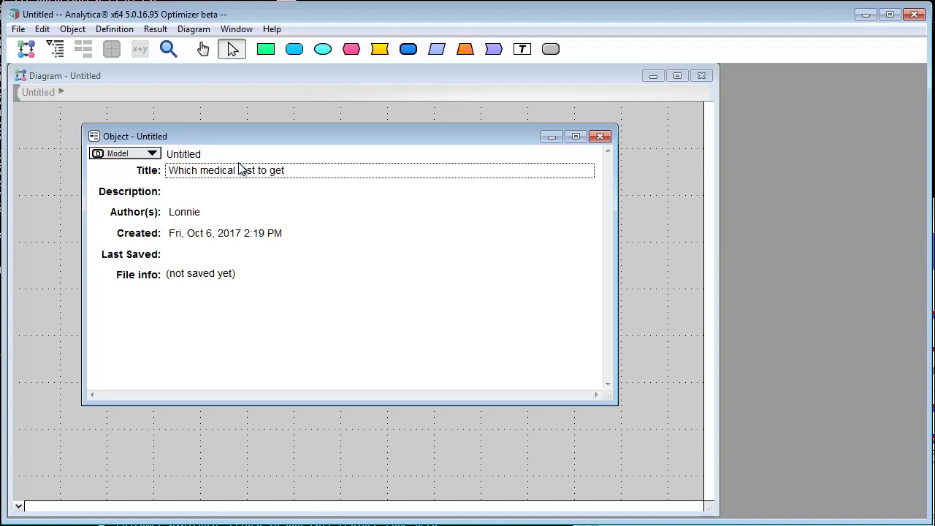
key("Tab")
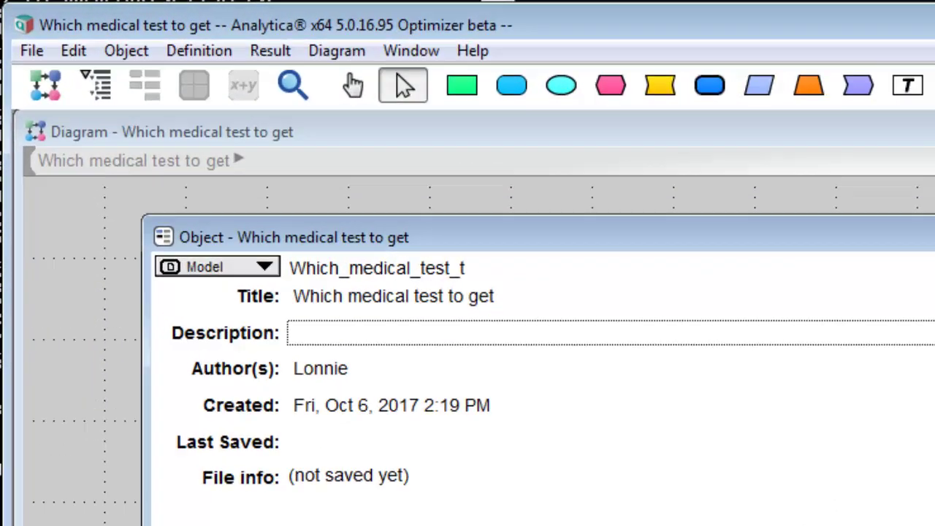
left_click(600, 137)
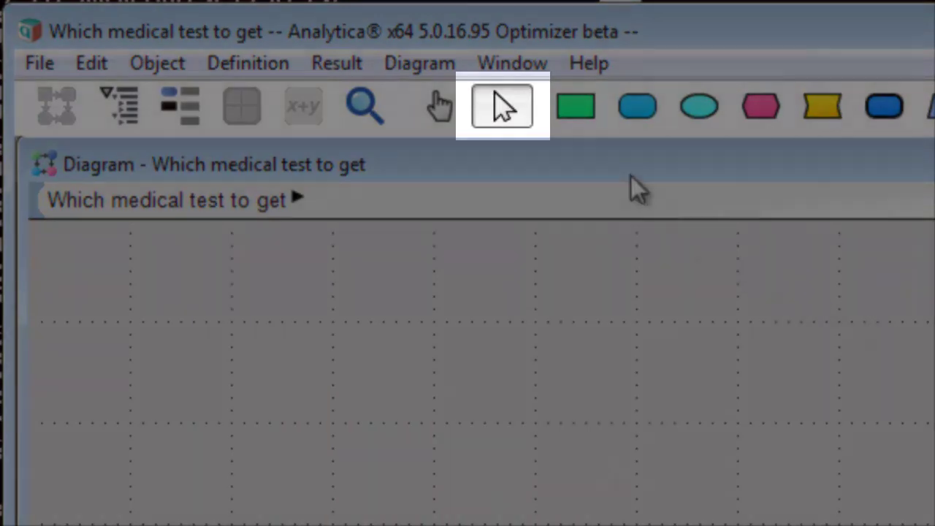
Step: Place a decision node named 'Test to get' on the diagram
left_click(578, 110)
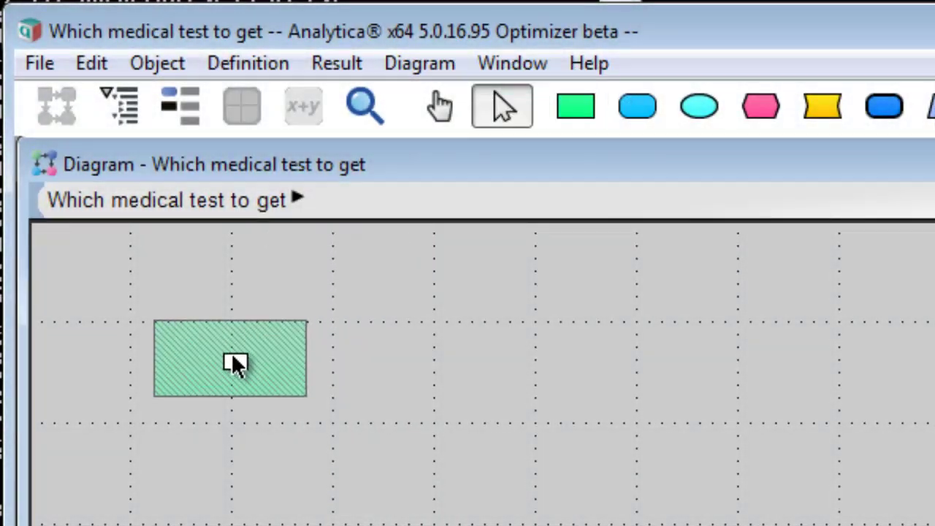
left_click(206, 365)
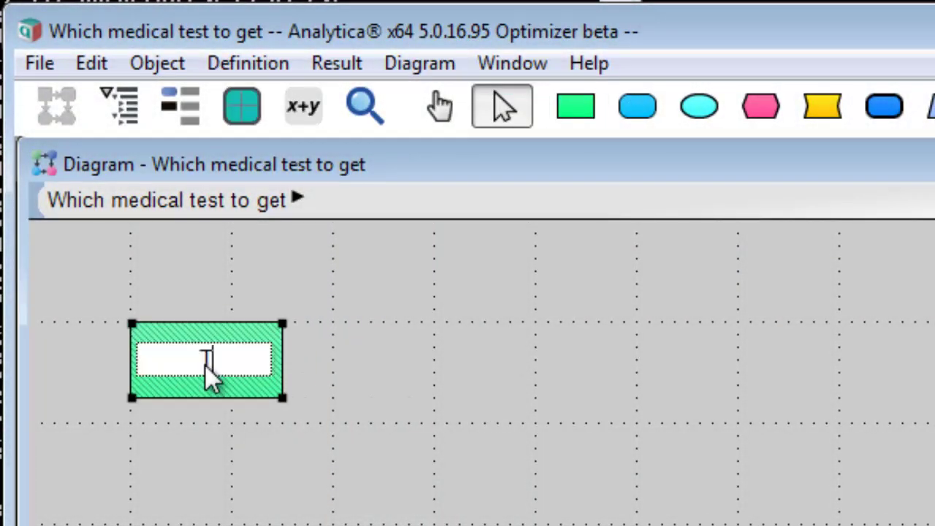
type("Test to get")
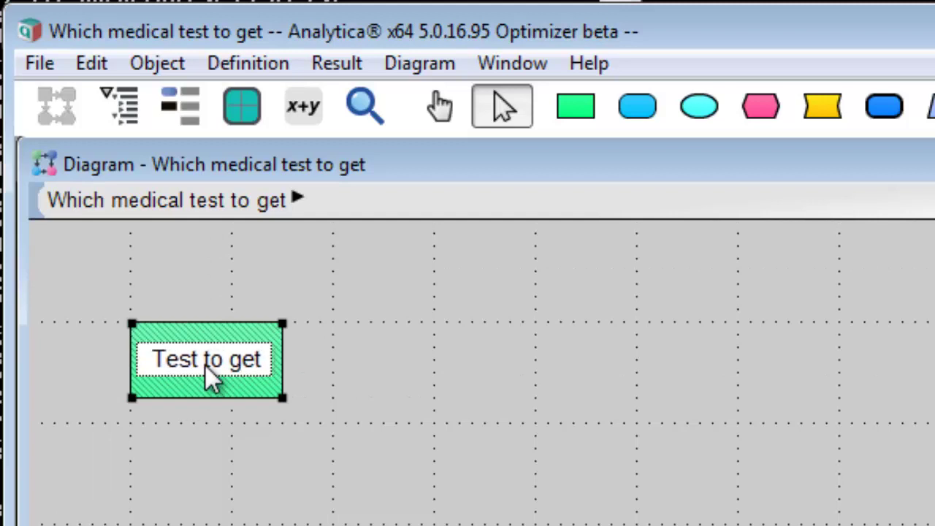
key("Return")
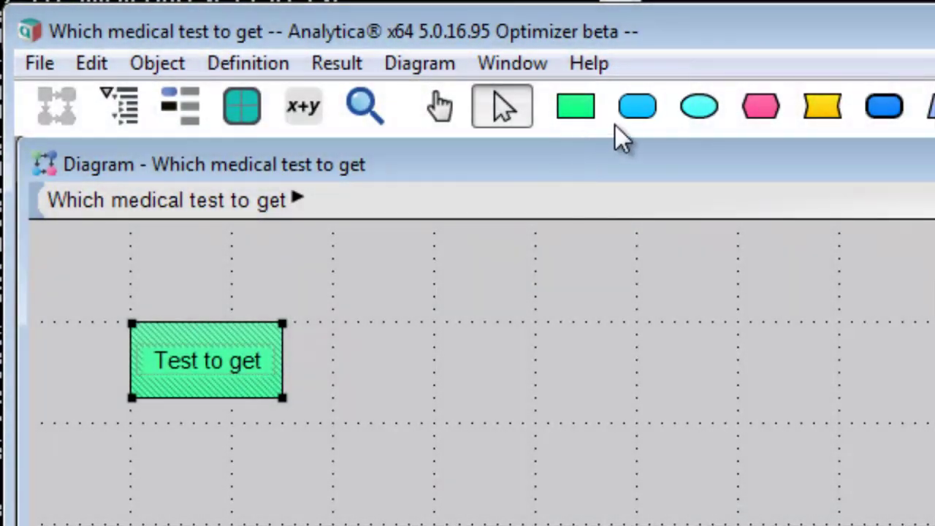
Step: Add chance nodes 'Cost of test' below and 'Quality of test' right of Test to get
left_click_drag(620, 110, 194, 501)
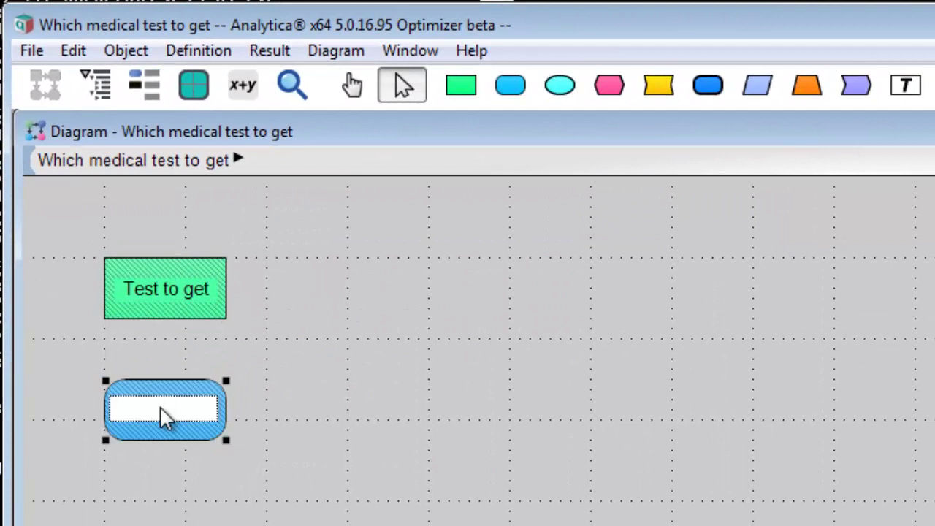
type("Cost of test")
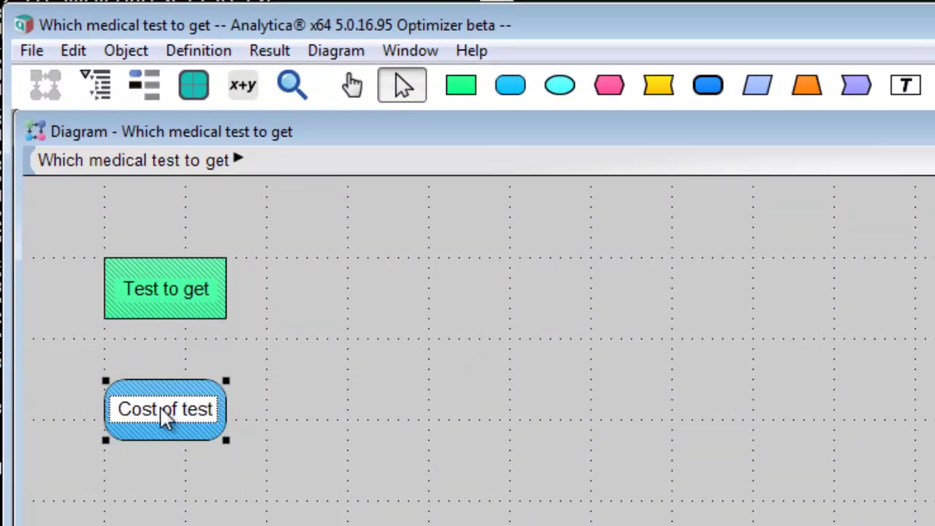
key("Return")
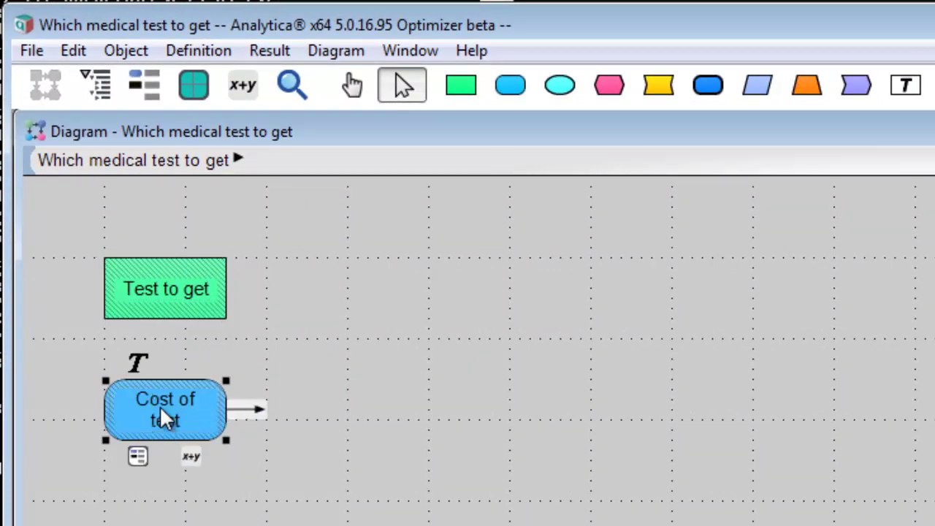
left_click_drag(510, 87, 405, 285)
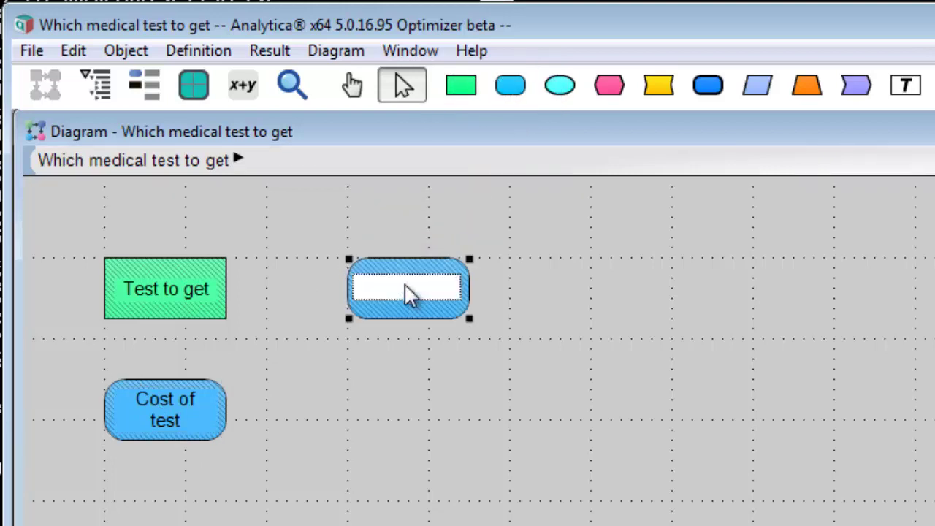
type("Quality ")
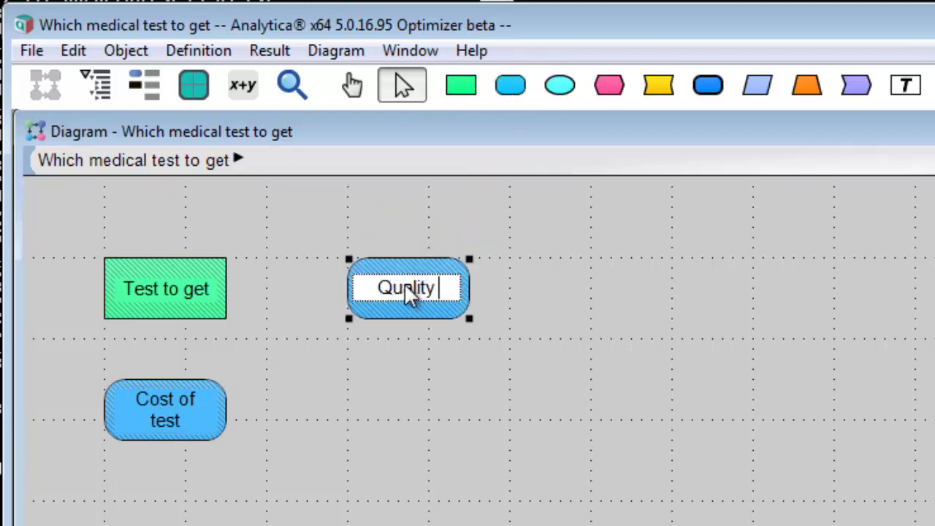
type("of test")
key("Return")
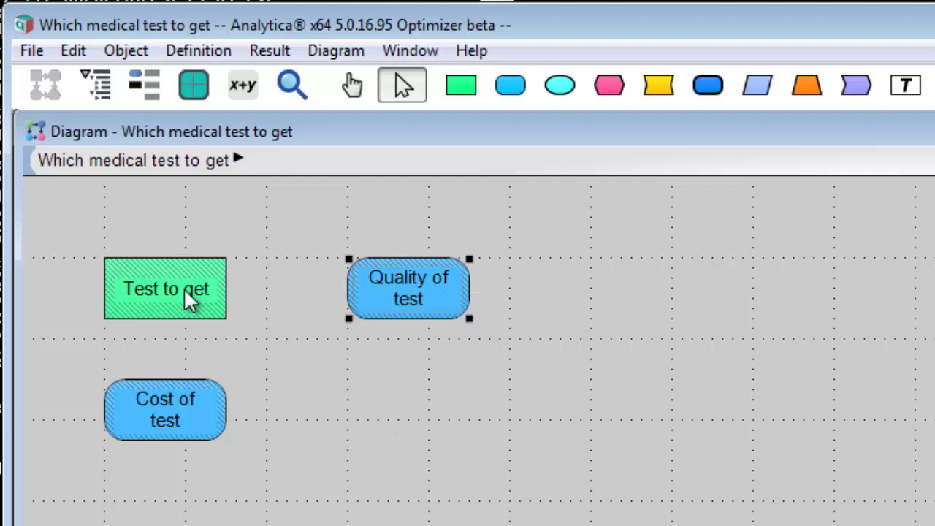
Step: Draw arrows from 'Test to get' into both Cost of test and Quality of test
mouse_move(184, 288)
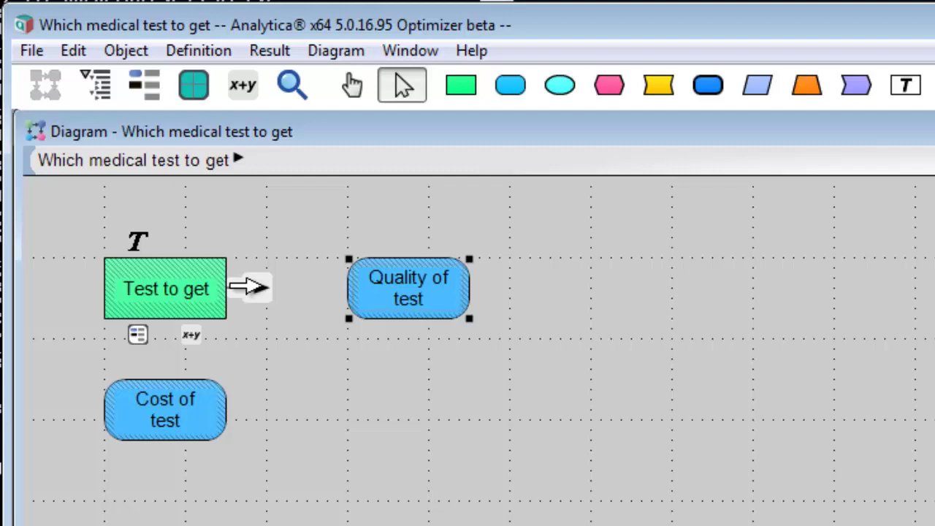
left_click_drag(252, 286, 188, 394)
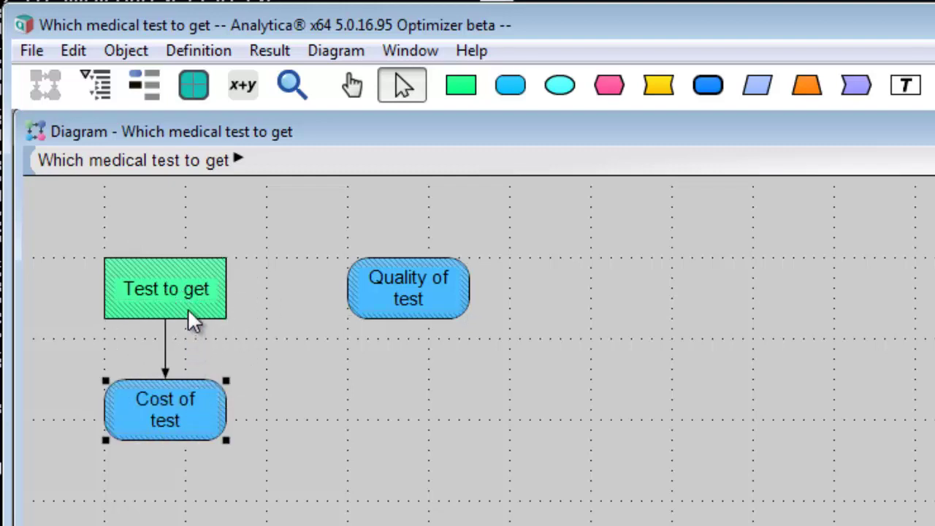
left_click_drag(251, 287, 388, 288)
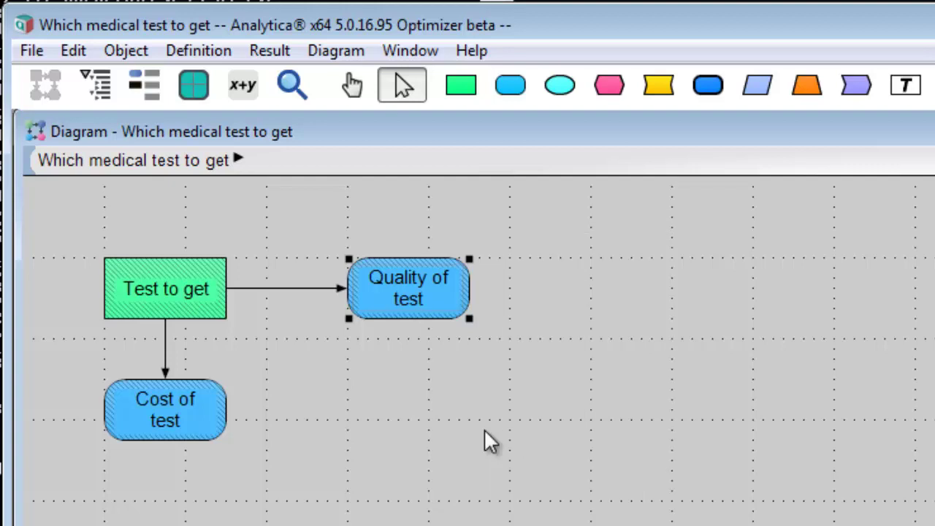
Step: Retitle 'Quality of test' to 'False negative rate', update its identifier, and widen the node
mouse_move(442, 318)
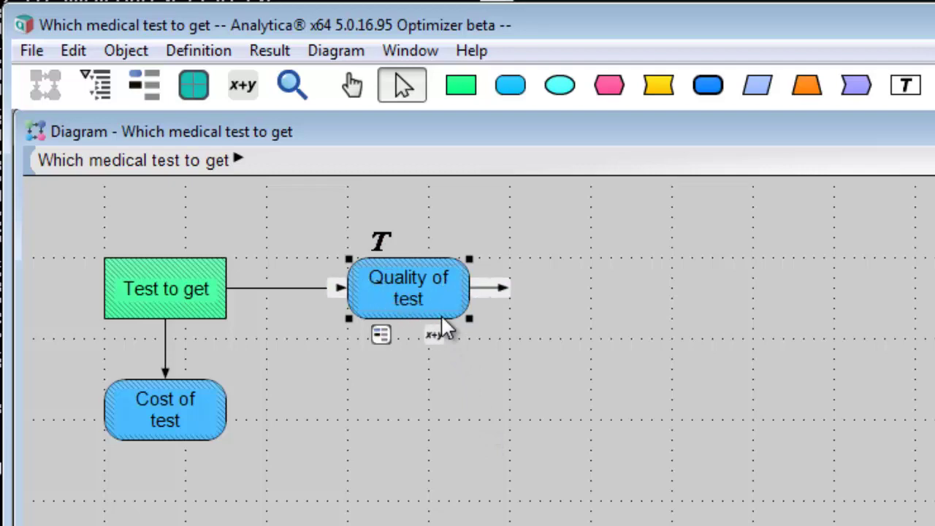
left_click(380, 240)
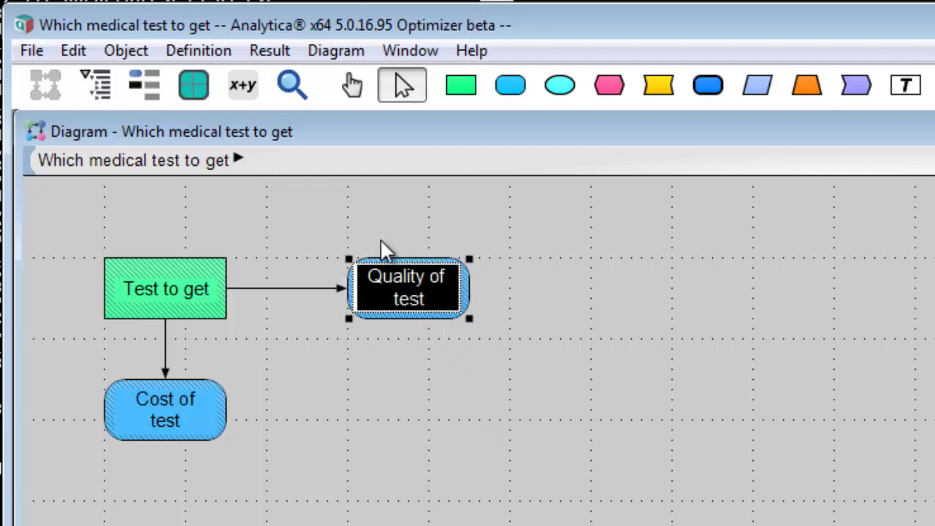
type("False negative")
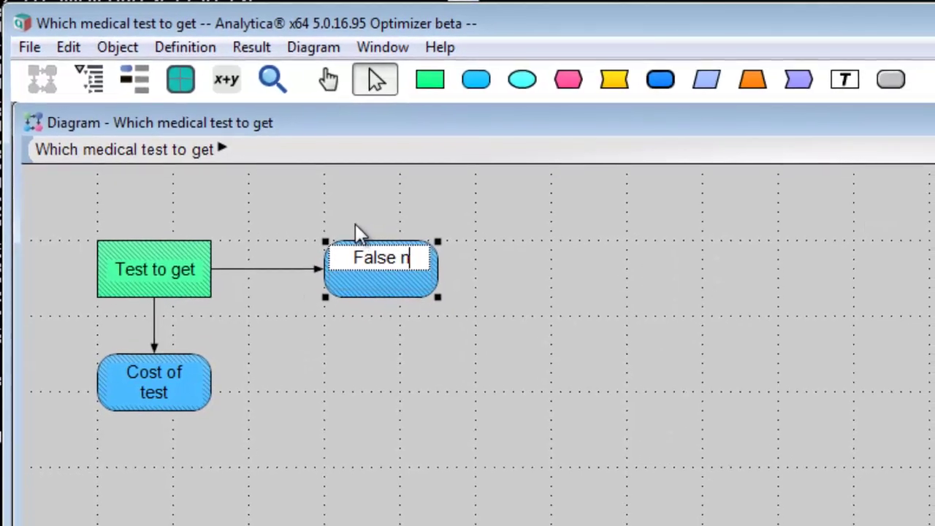
type(" rate")
key("Return")
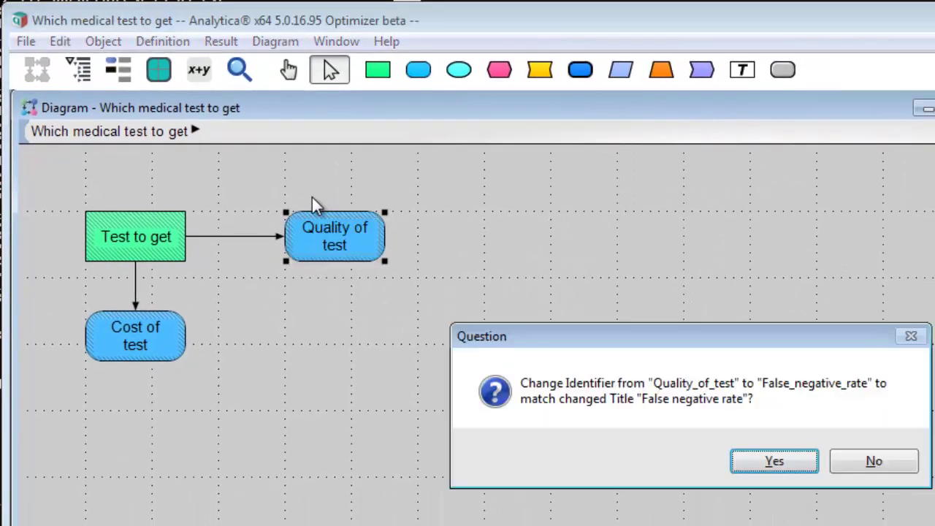
key("Return")
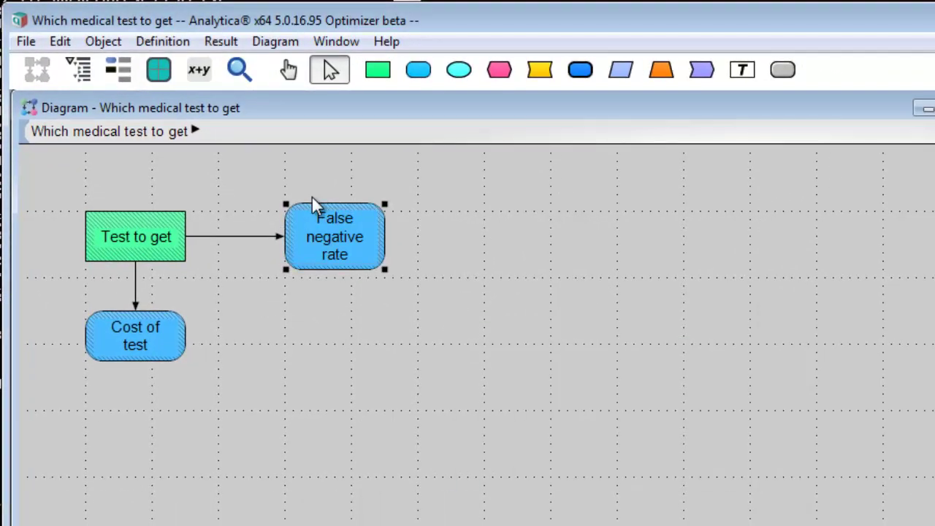
mouse_move(387, 271)
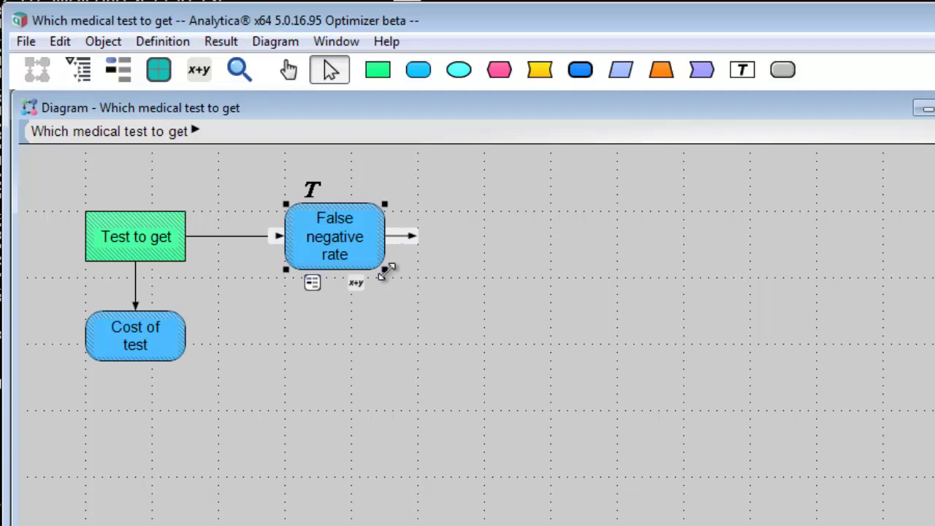
left_click_drag(387, 272, 394, 262)
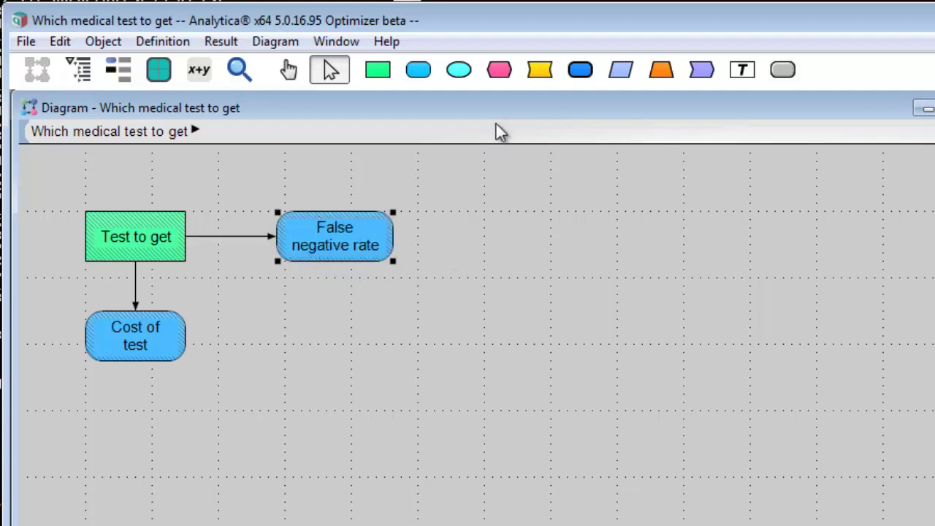
Step: Add a chance node titled 'Cost of undetected' right of False negative rate
left_click_drag(467, 75, 551, 239)
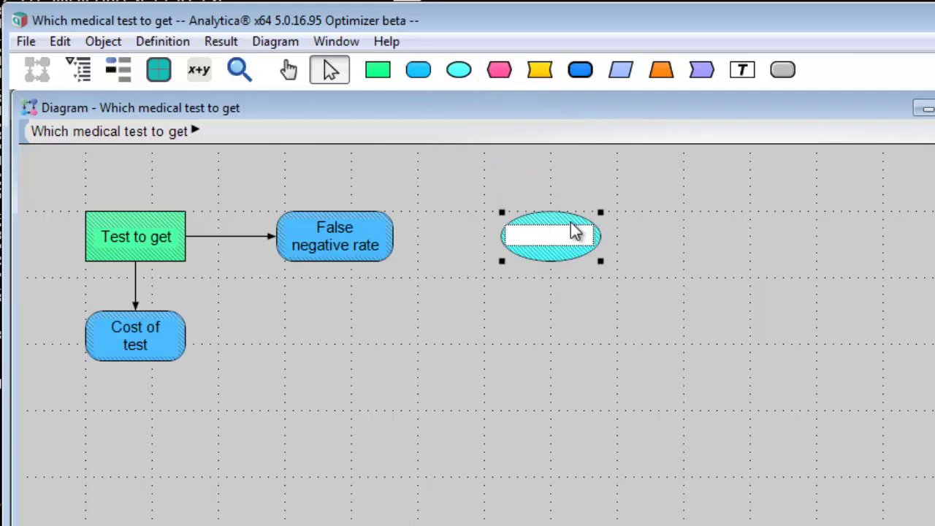
type("Cost of te")
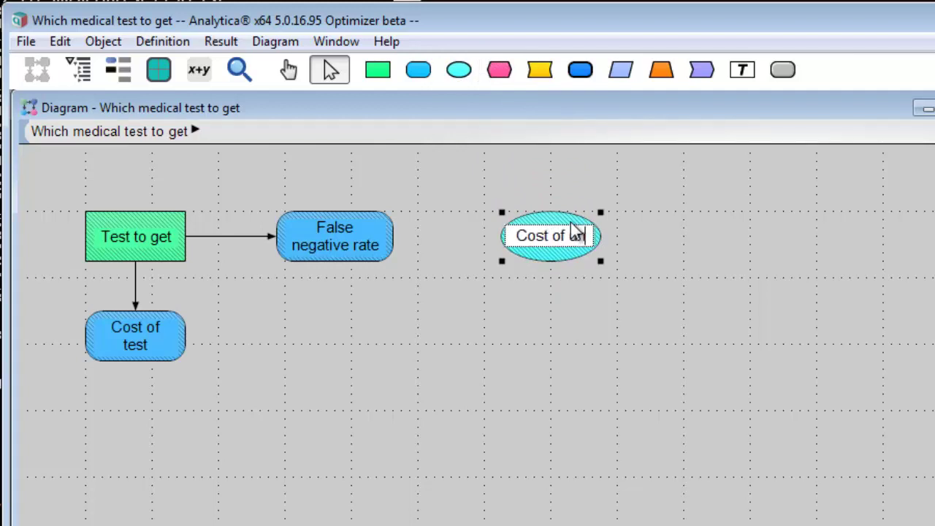
type("detected")
key("Return")
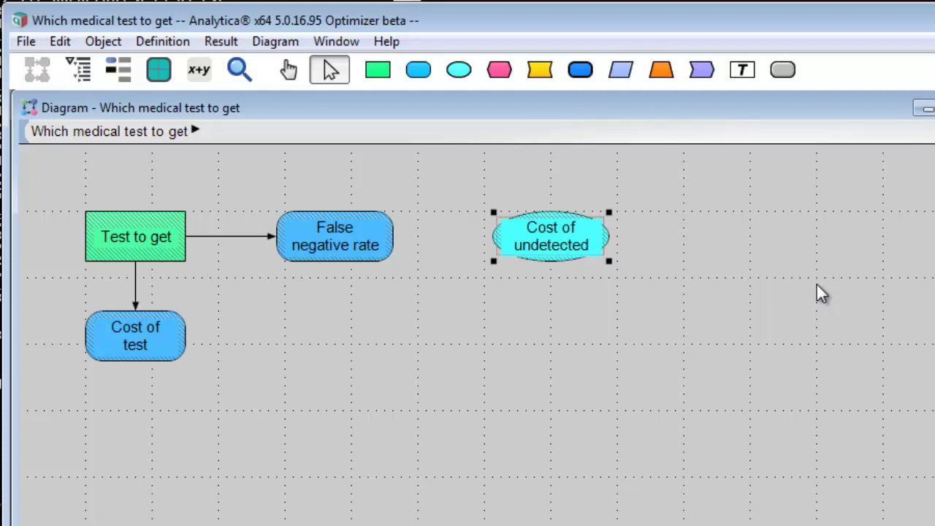
Step: Draw a link from False negative rate to Cost of undetected, then delete it
mouse_move(329, 246)
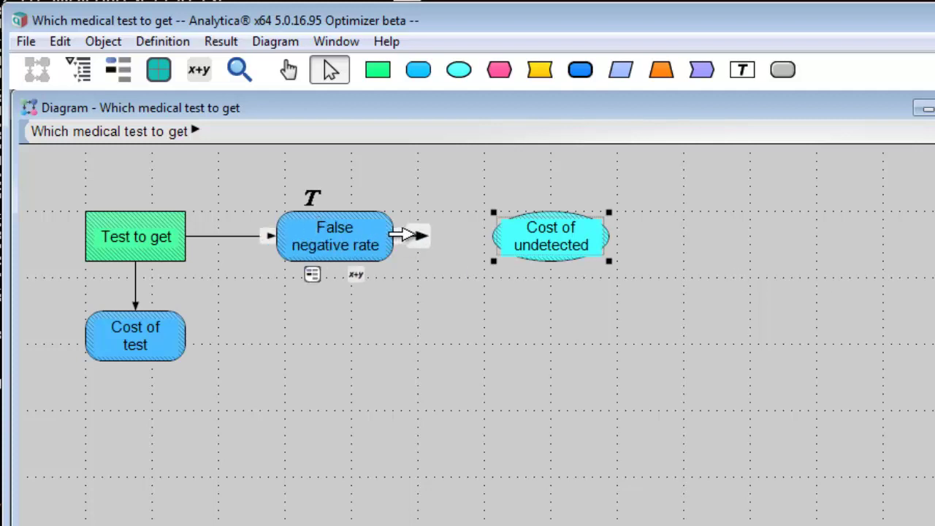
left_click_drag(417, 234, 515, 243)
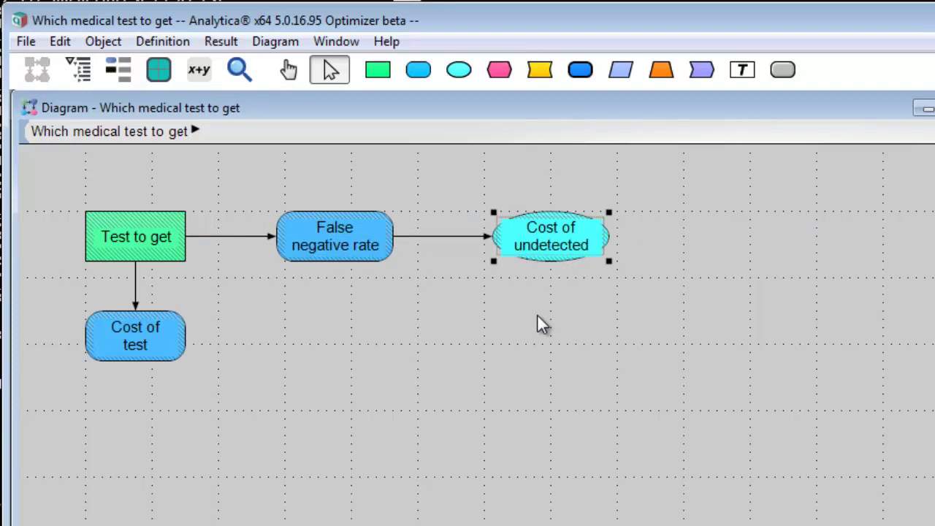
mouse_move(365, 257)
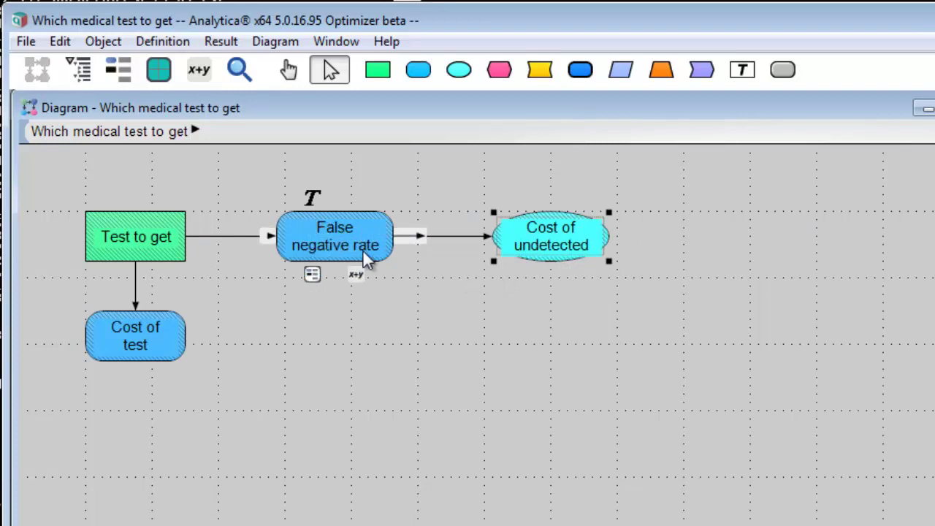
left_click_drag(409, 235, 518, 244)
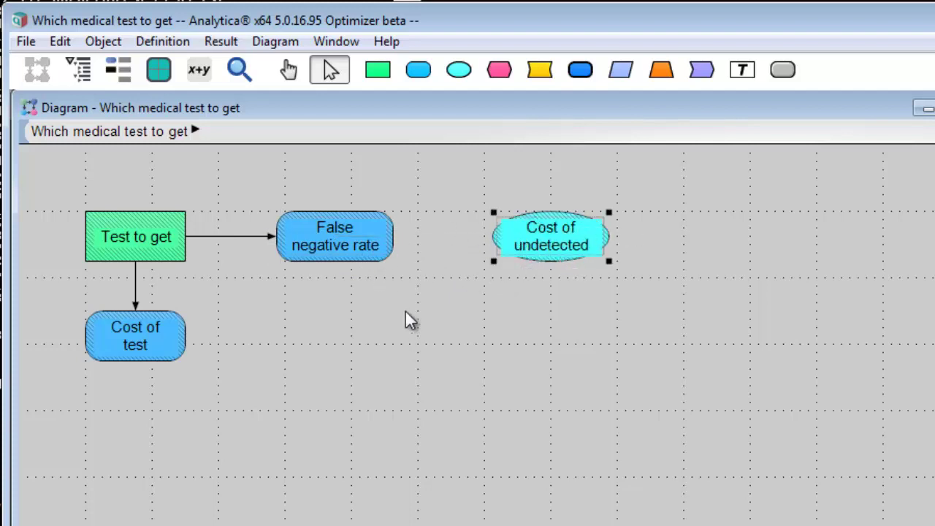
mouse_move(392, 242)
left_click_drag(398, 240, 496, 252)
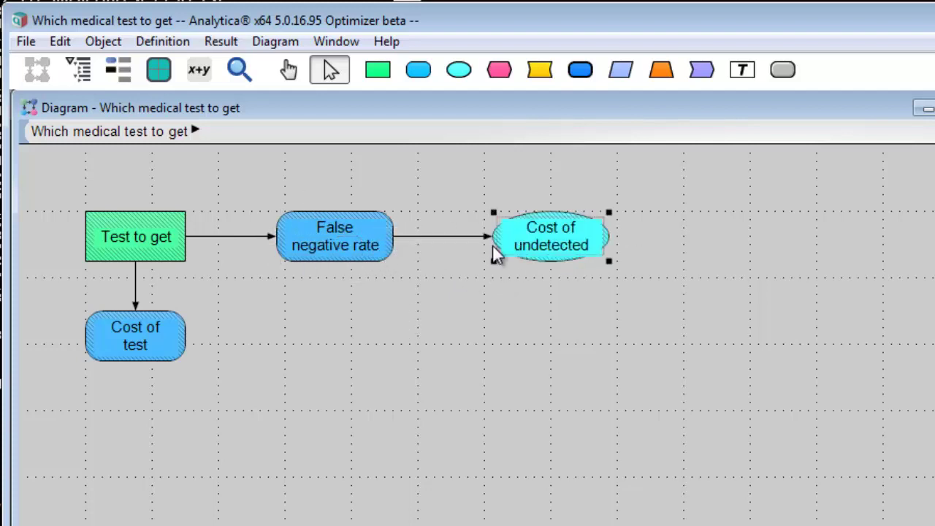
left_click(428, 238)
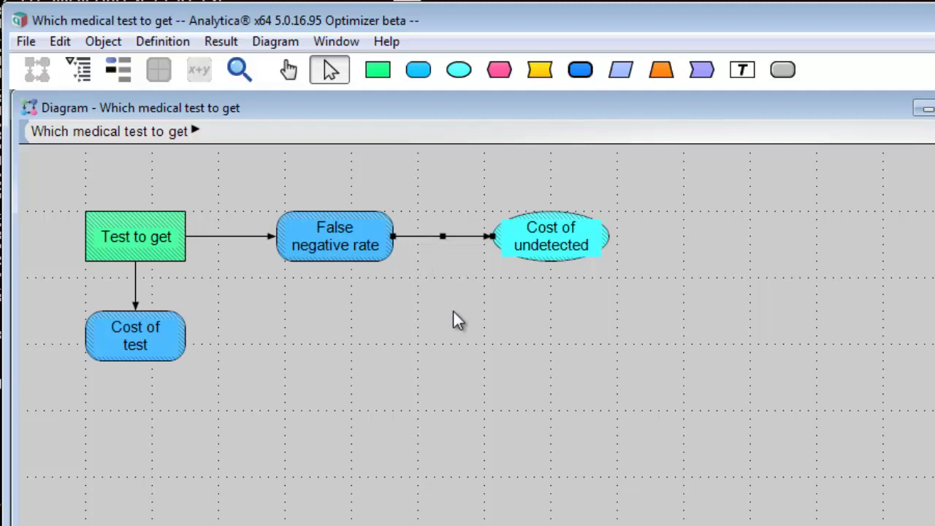
key("Delete")
Step: Place an objective node named 'Overall value' below the other nodes
left_click_drag(500, 69, 444, 346)
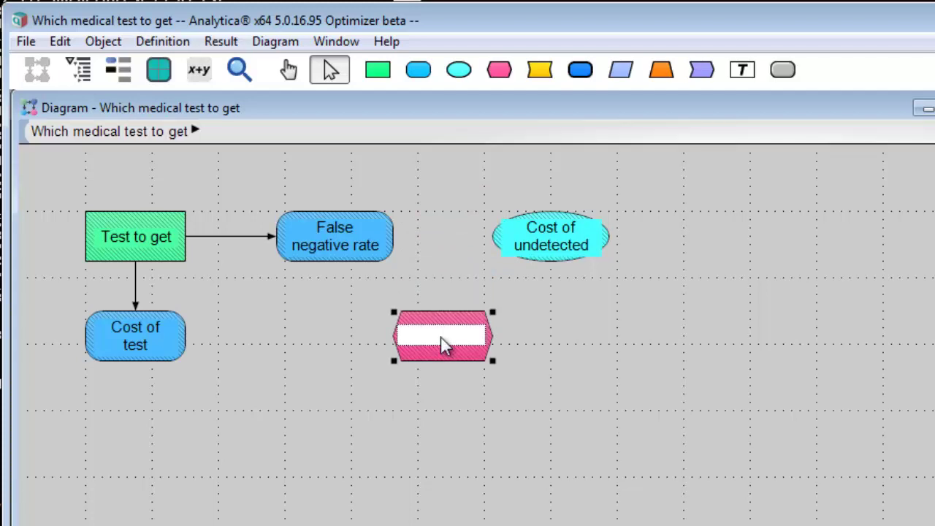
type("overall value")
key("Return")
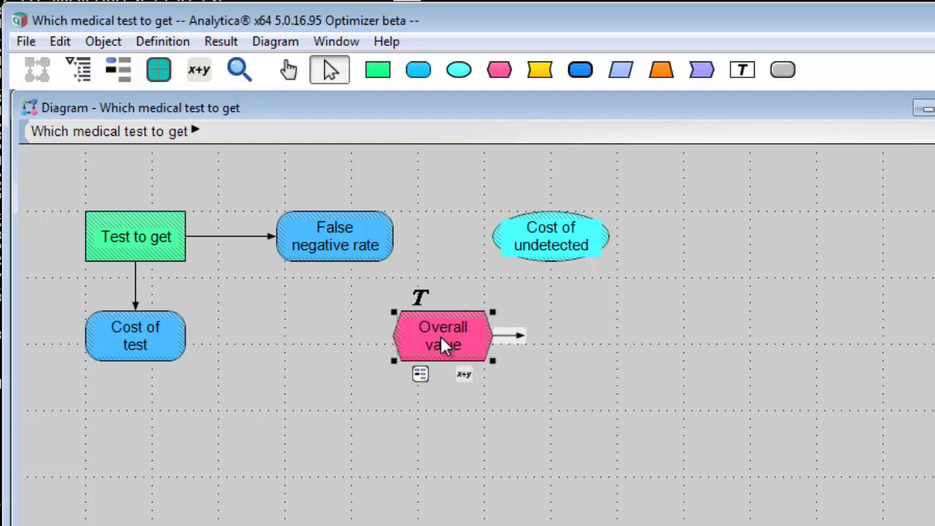
Step: Link Cost of test, False negative rate and Cost of undetected into Overall value
left_click(157, 356)
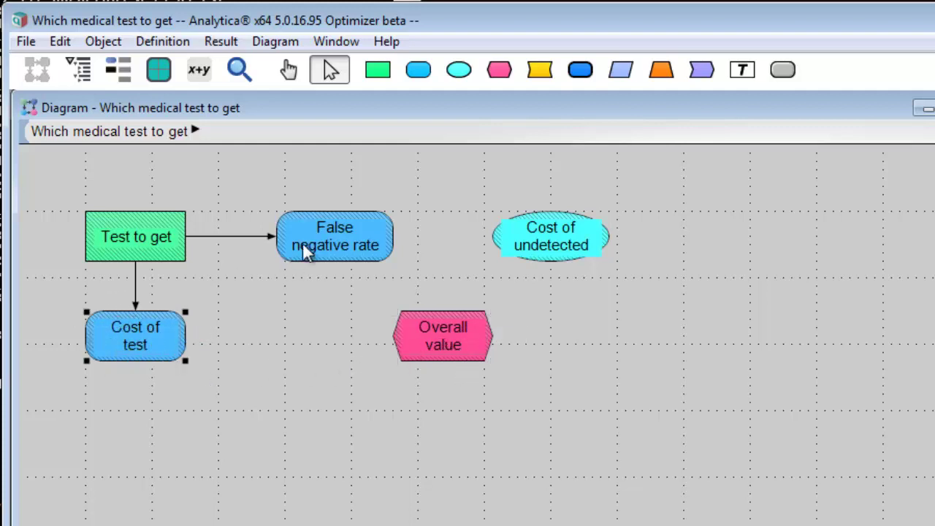
left_click(306, 241, "shift")
left_click(534, 231, "shift")
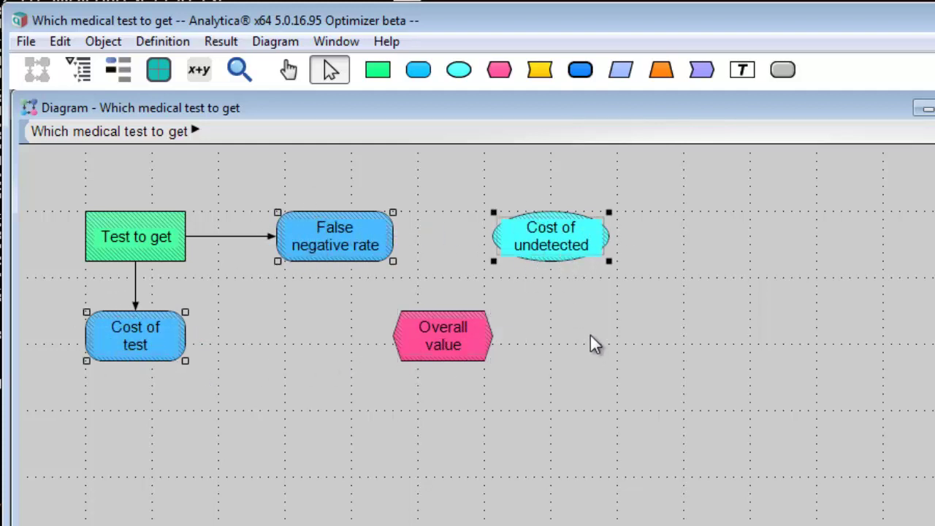
mouse_move(582, 244)
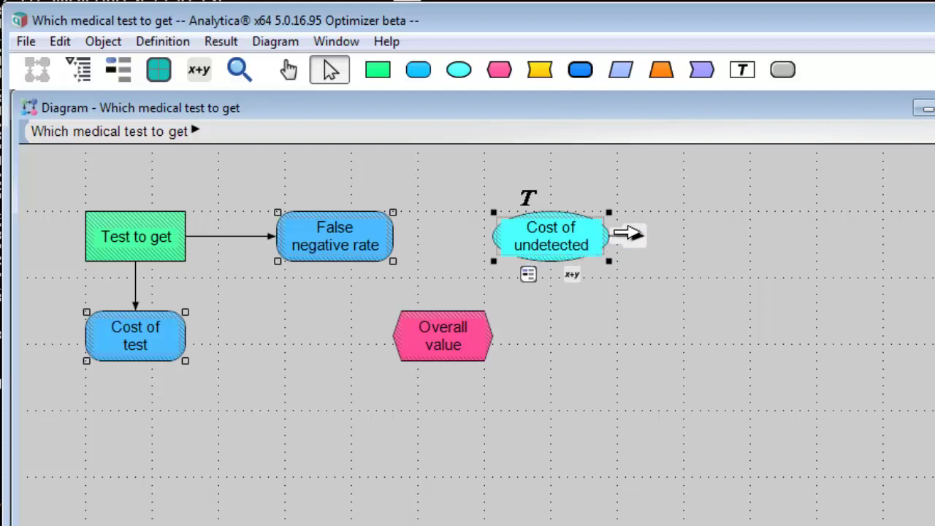
left_click_drag(628, 233, 453, 333)
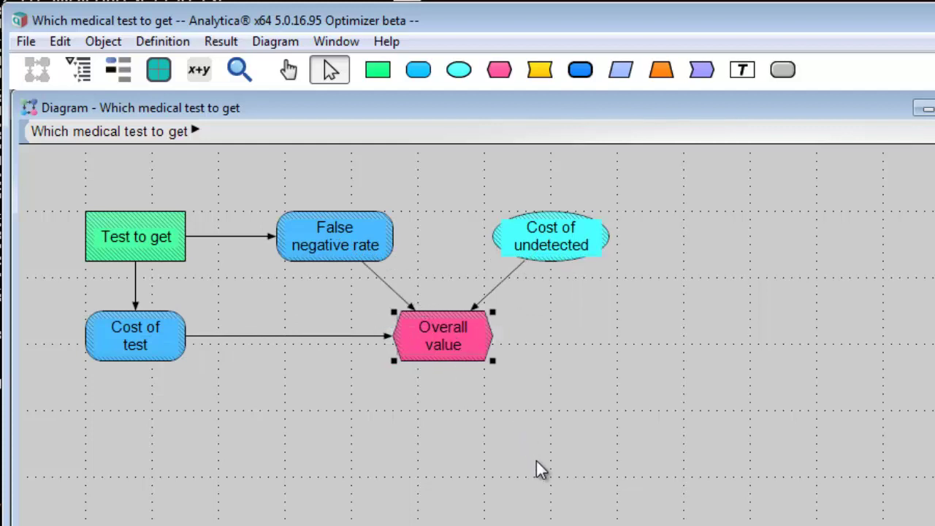